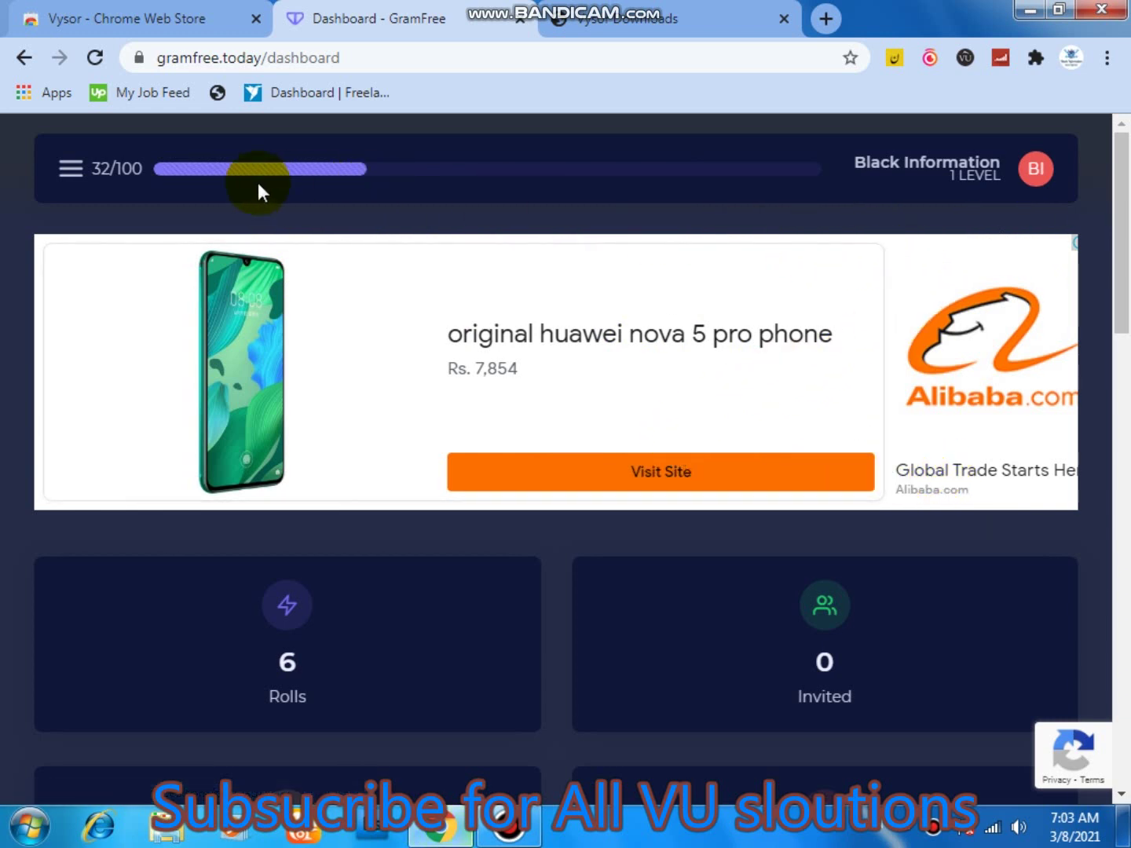
Step: Reload the dashboard from the side menu to refresh the rolls, contracts and videos counts
left_click(69, 176)
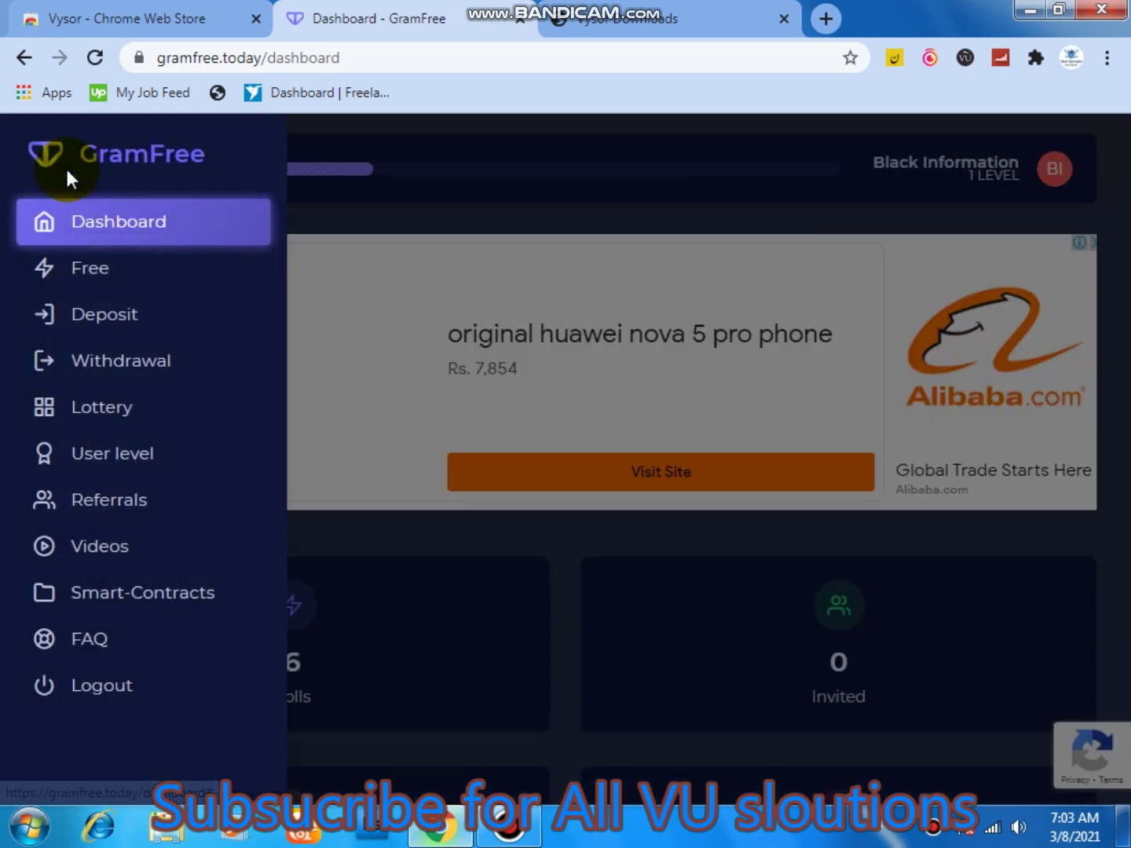
left_click(102, 228)
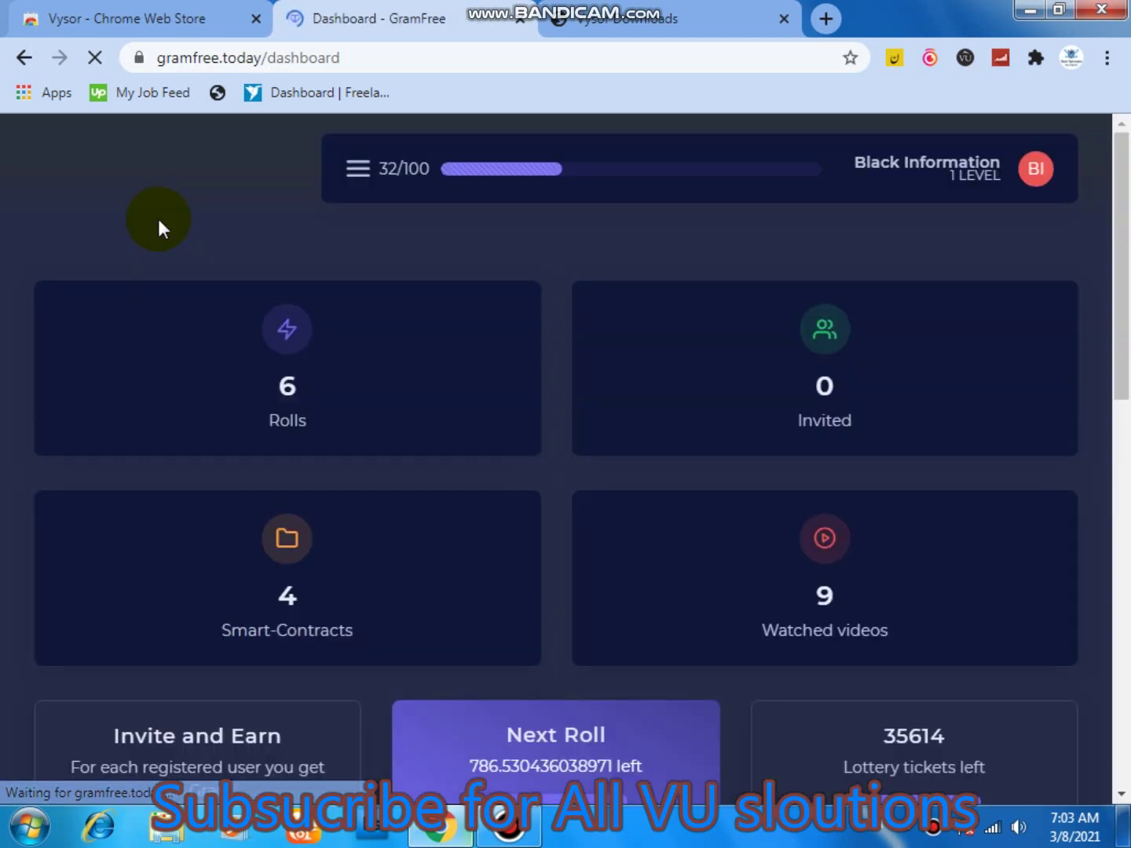
scroll(486, 336, "down", 4)
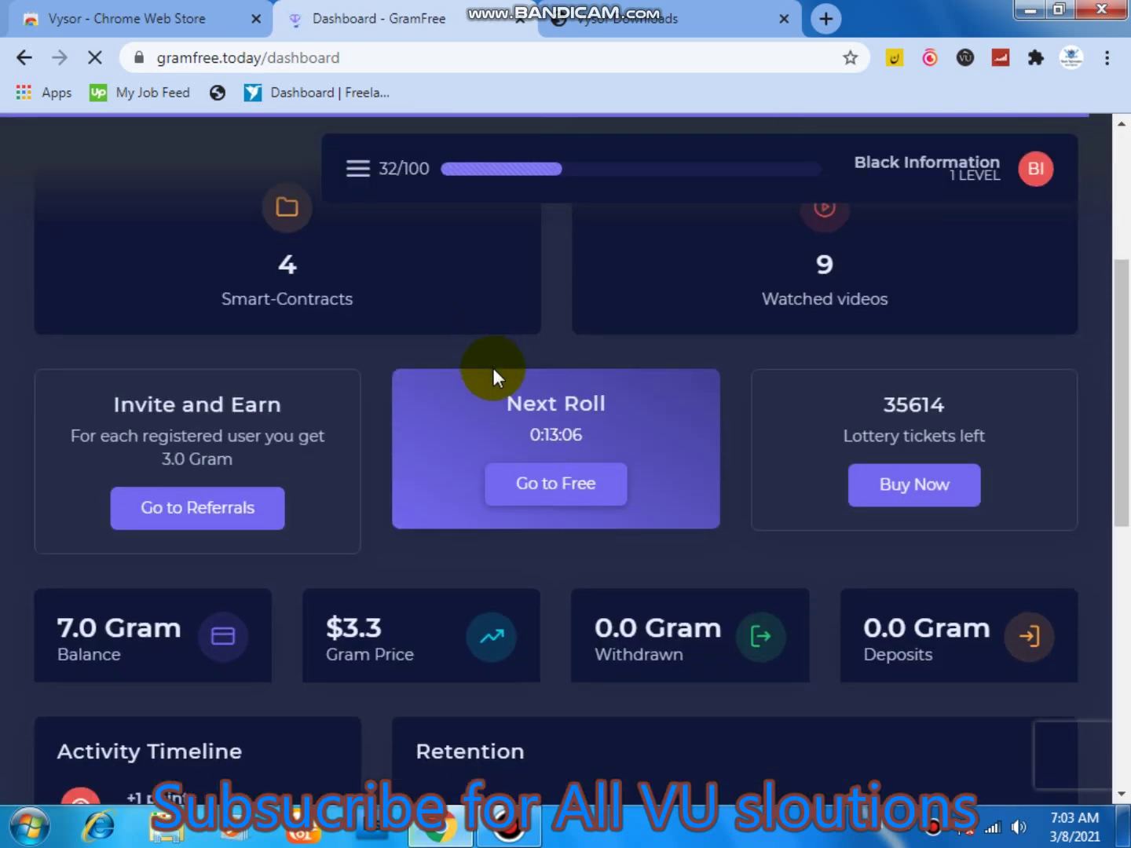
scroll(492, 368, "down", 1)
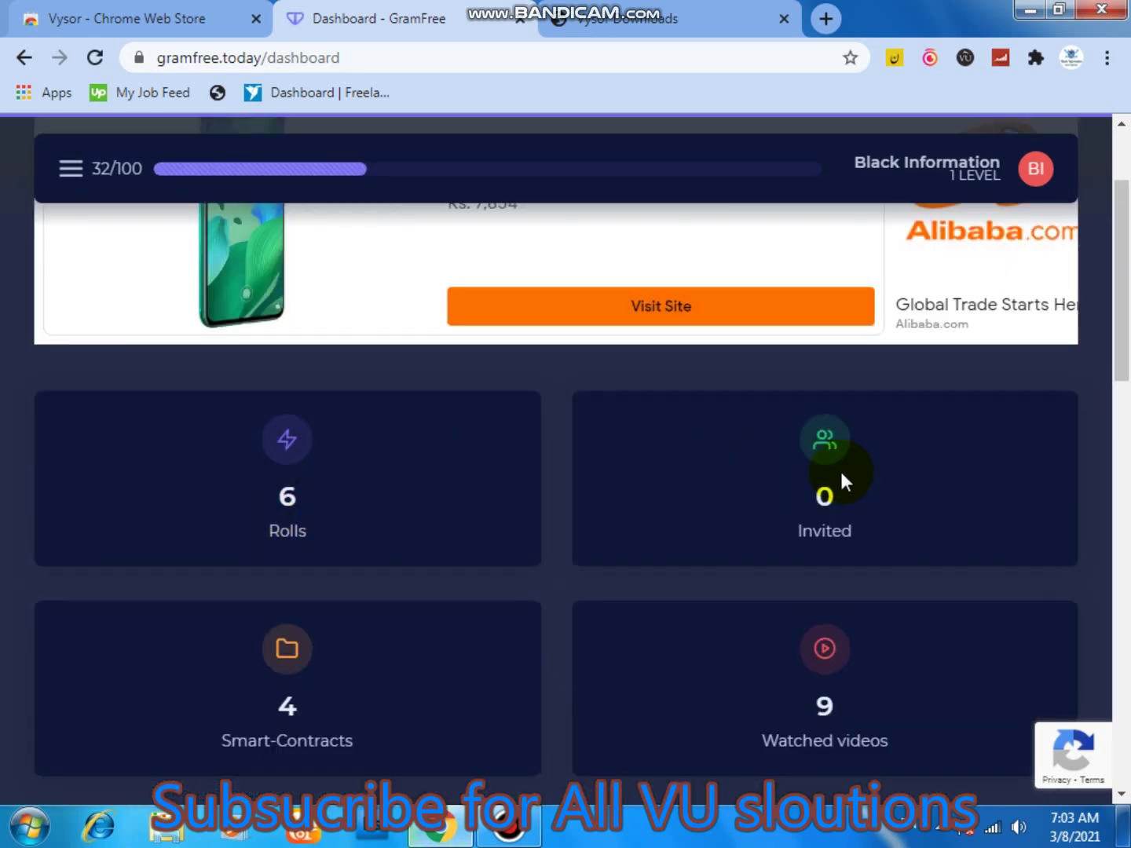
scroll(491, 530, "down", 2)
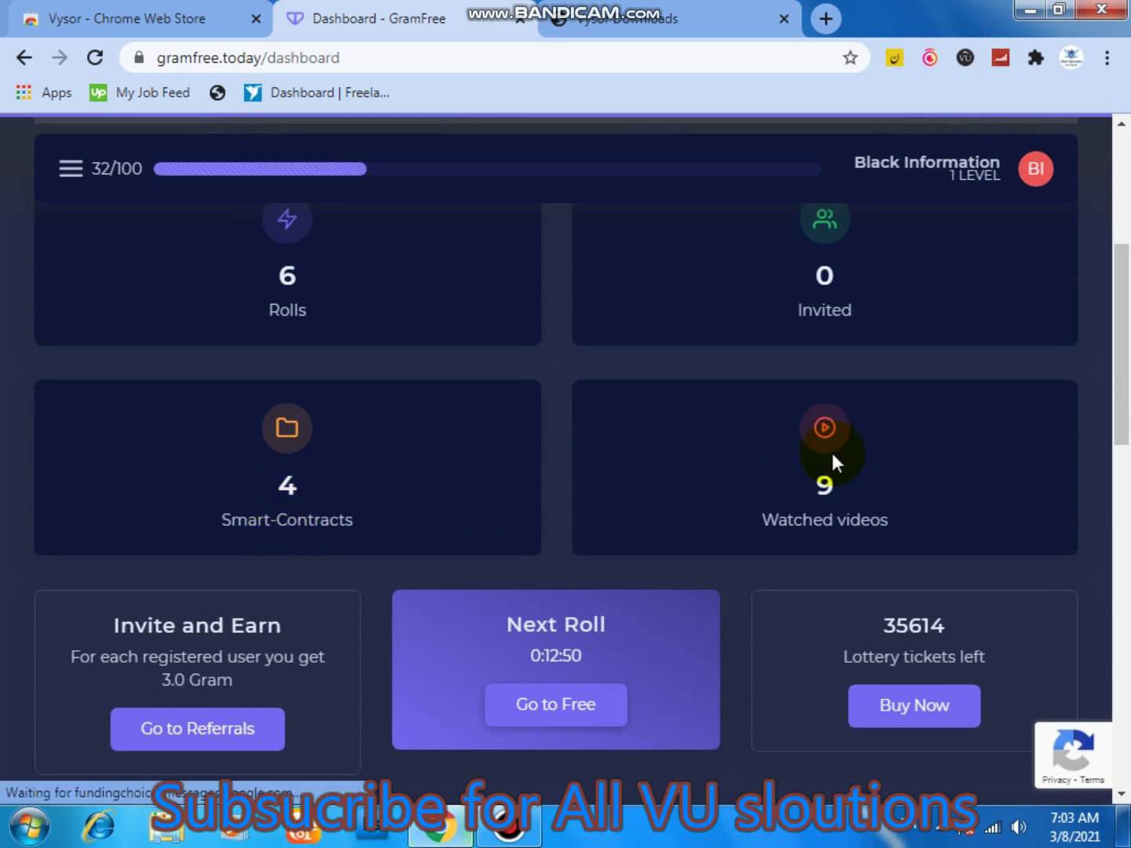
scroll(832, 453, "down", 3)
scroll(332, 563, "down", 2)
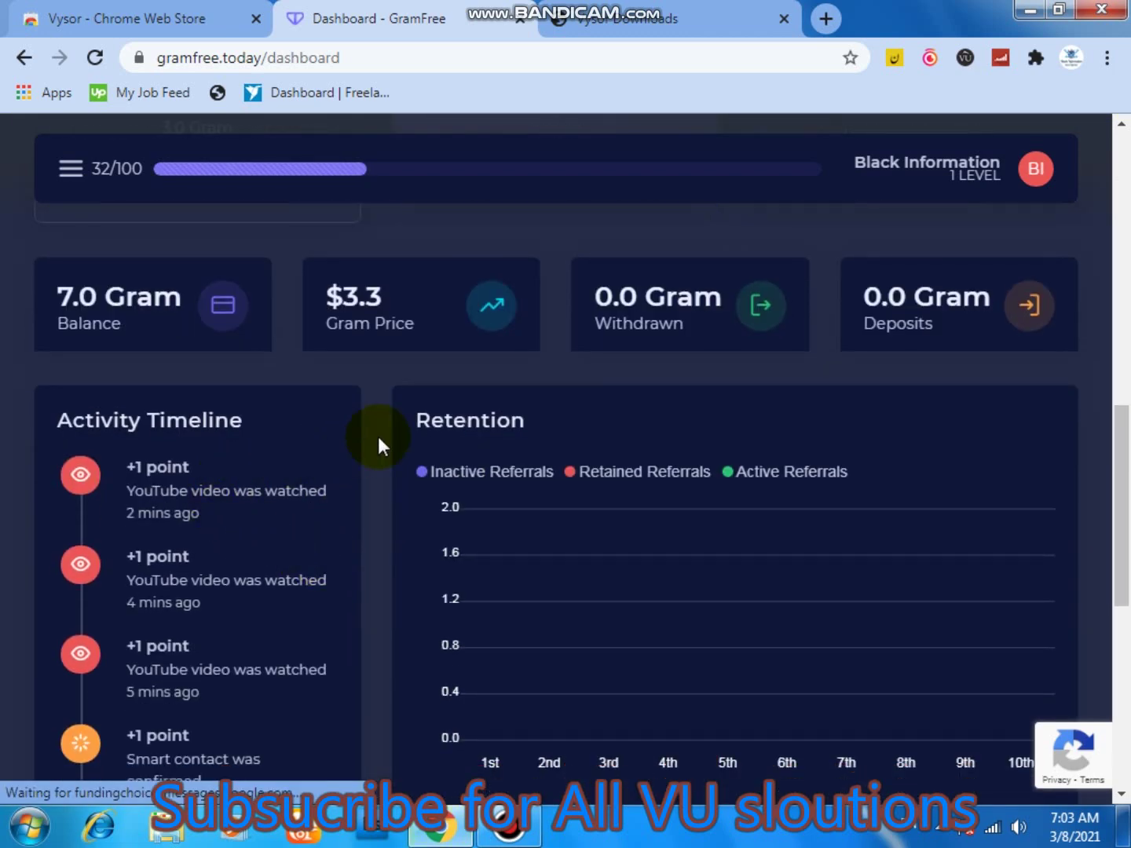
scroll(378, 435, "up", 3)
scroll(377, 434, "up", 3)
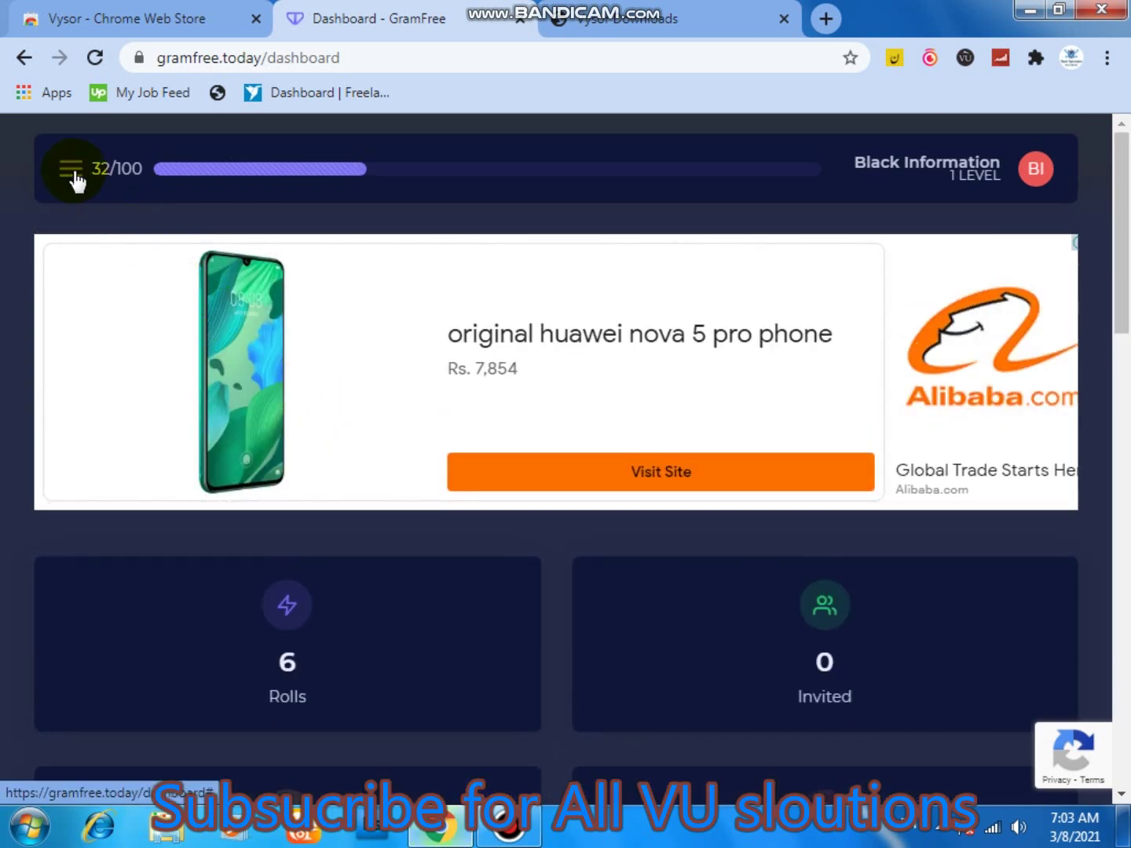
Step: Go to the Free roll page through the side menu
left_click(71, 169)
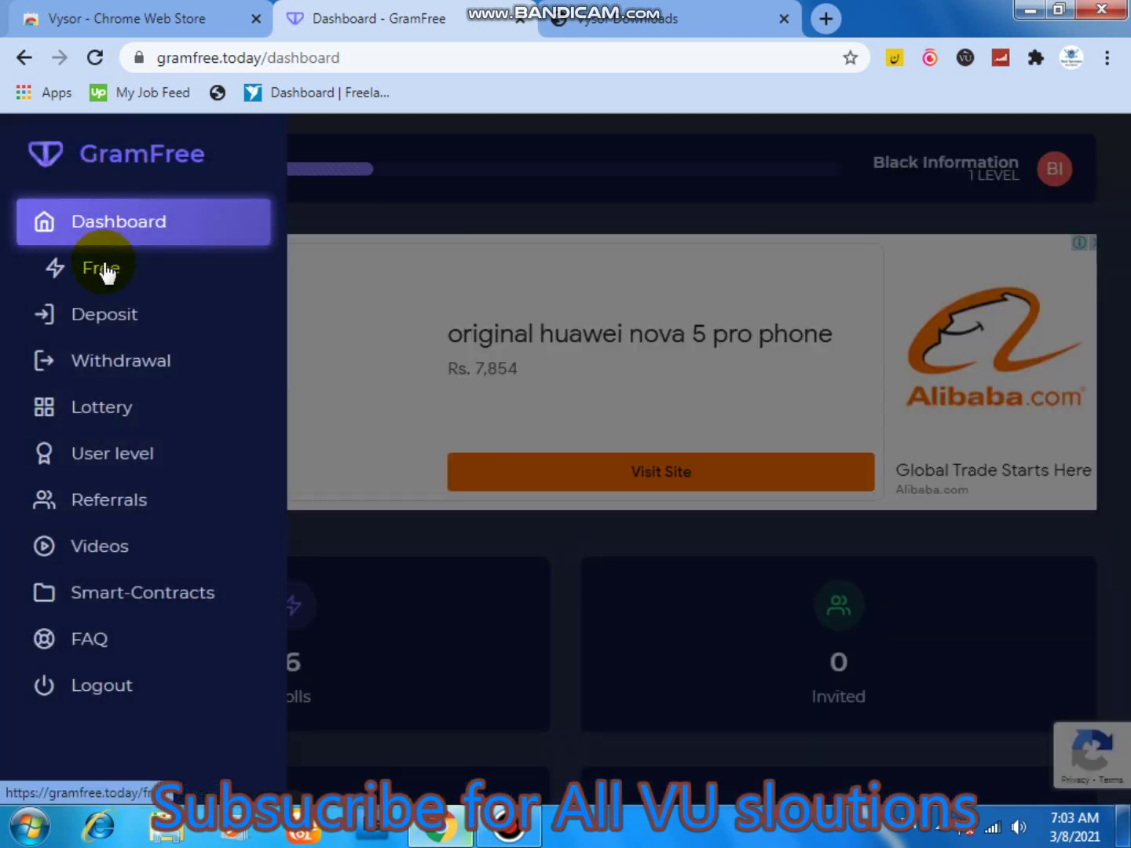
left_click(103, 269)
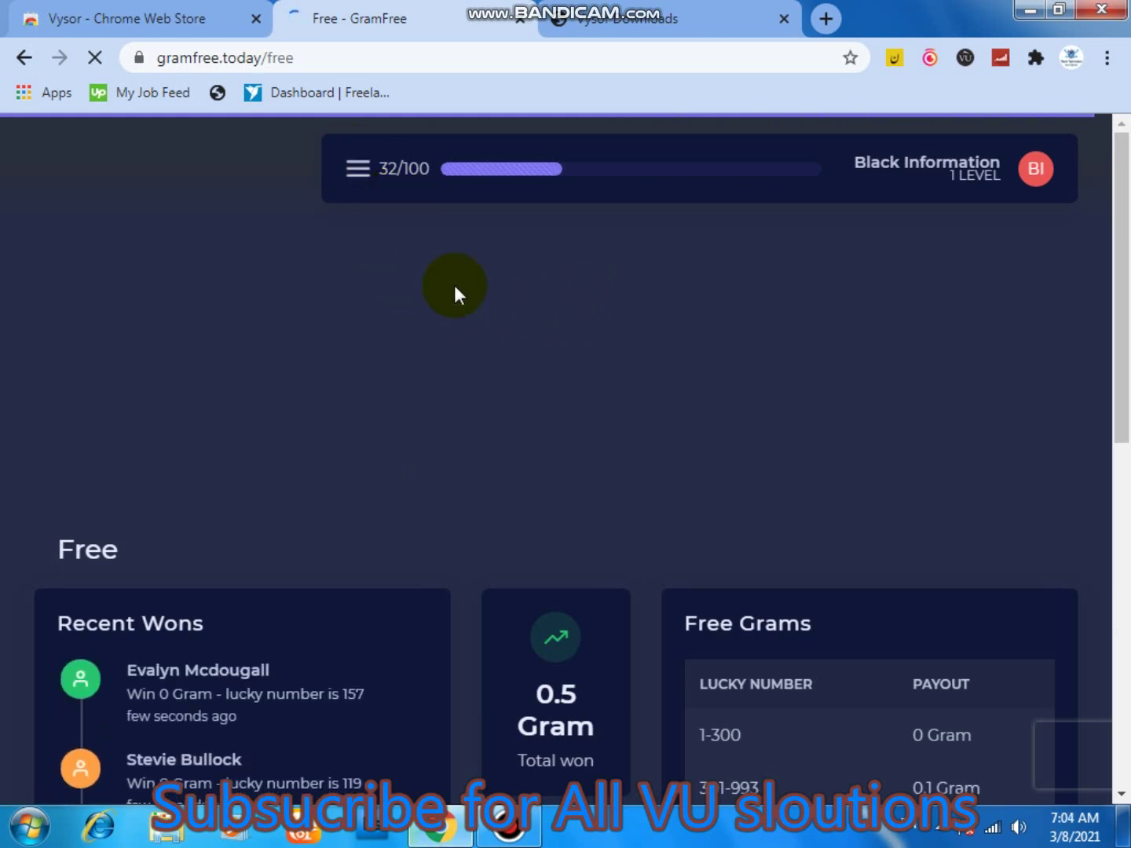
scroll(521, 534, "down", 5)
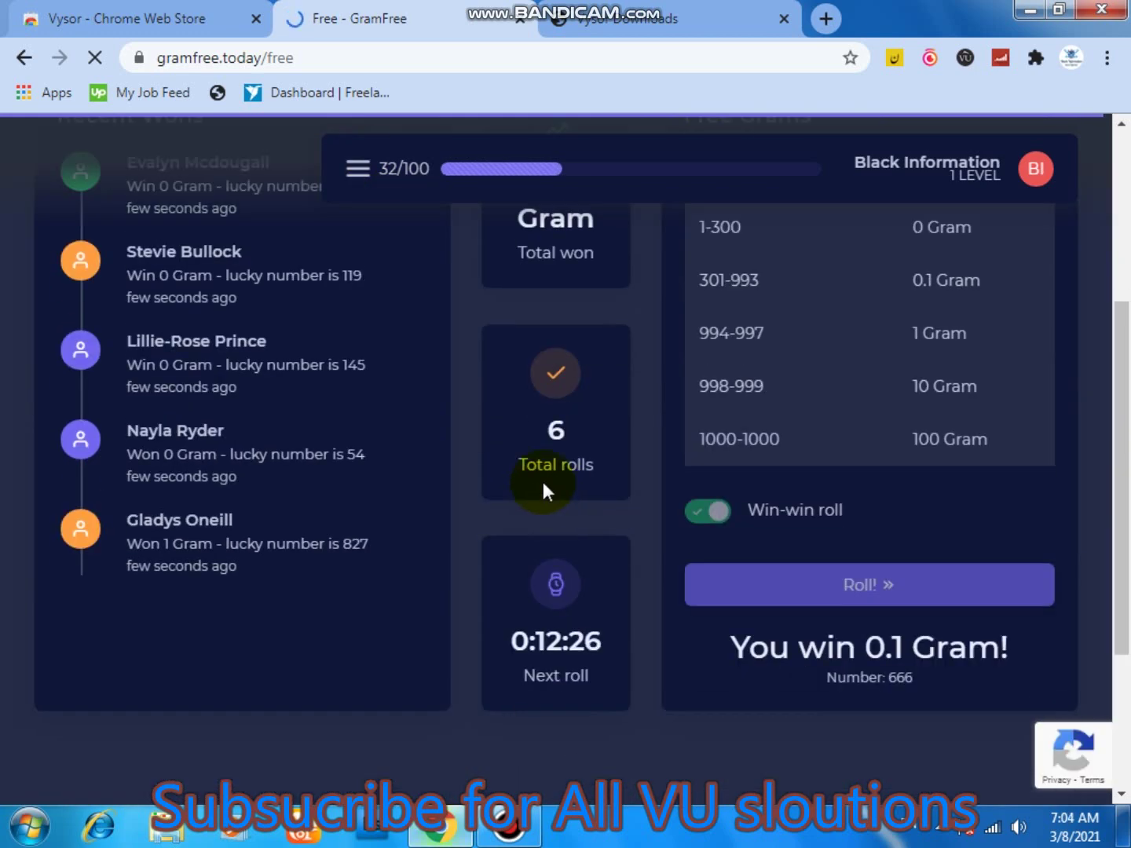
scroll(543, 481, "down", 3)
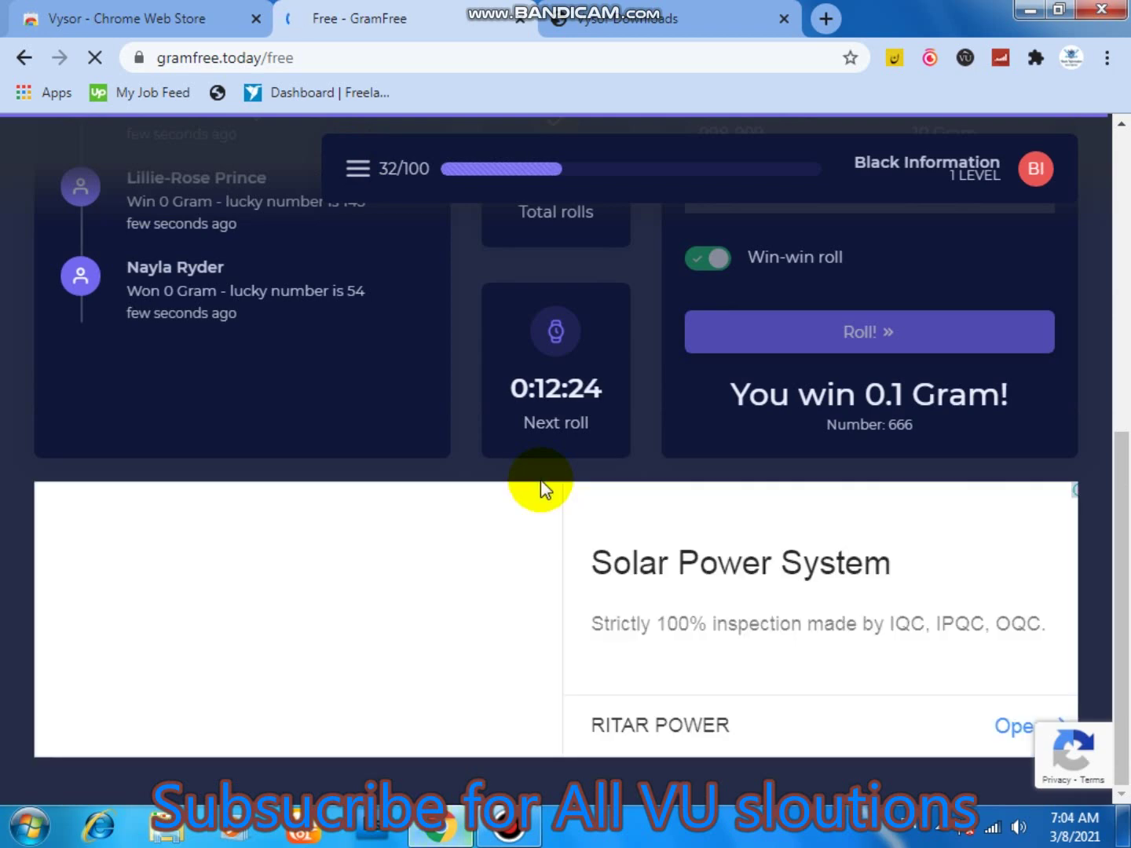
scroll(541, 485, "up", 6)
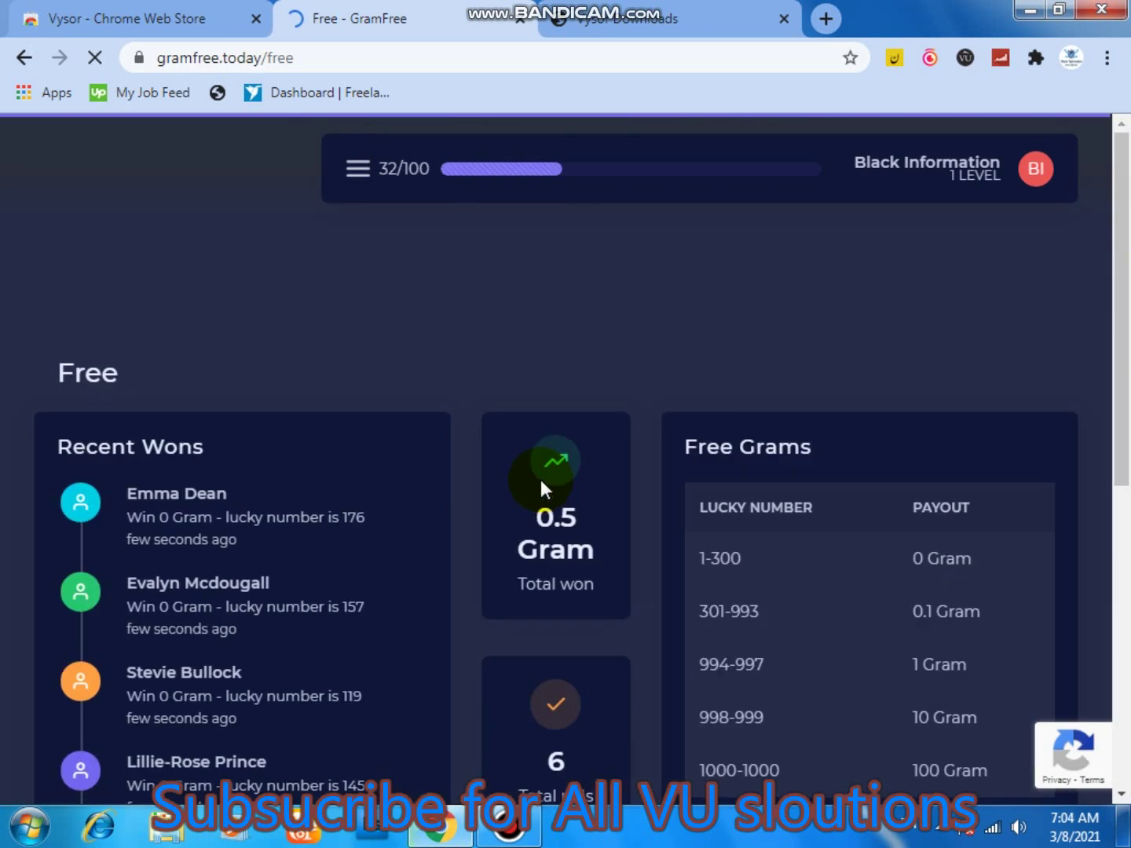